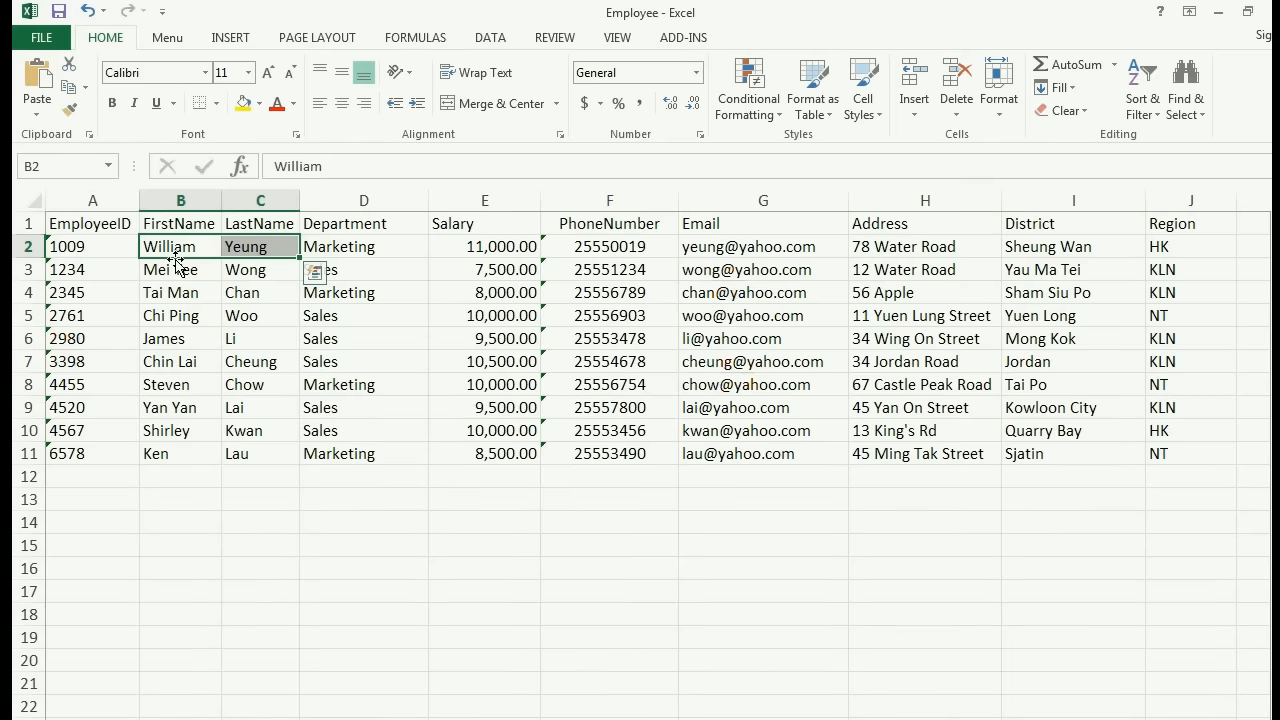
drag(177, 314, 256, 358)
drag(175, 385, 257, 384)
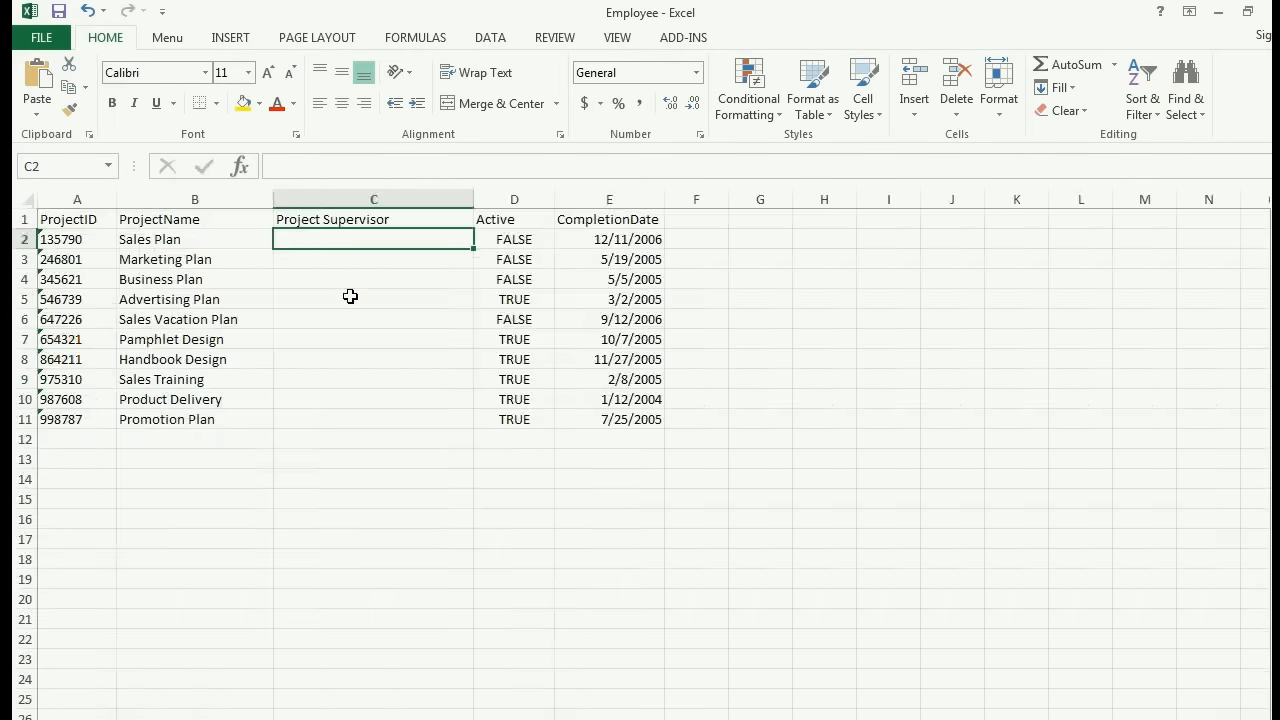
scroll(371, 339, up, 3)
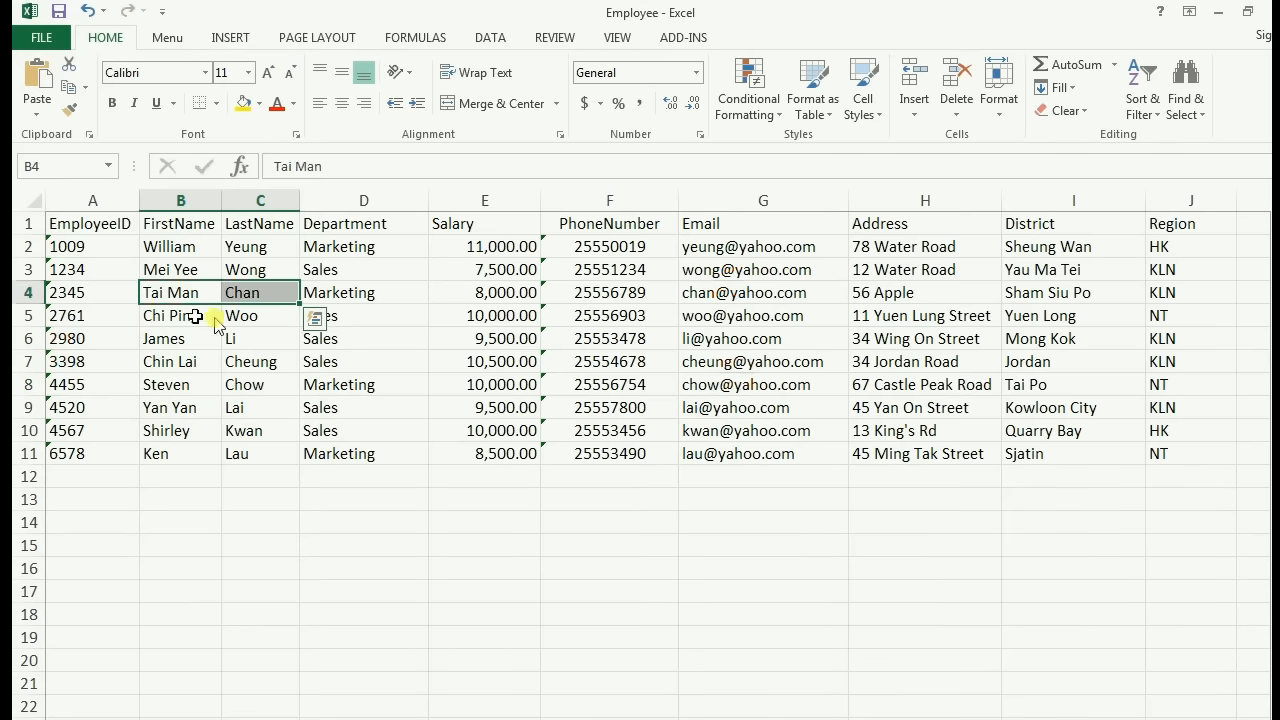
drag(197, 317, 250, 384)
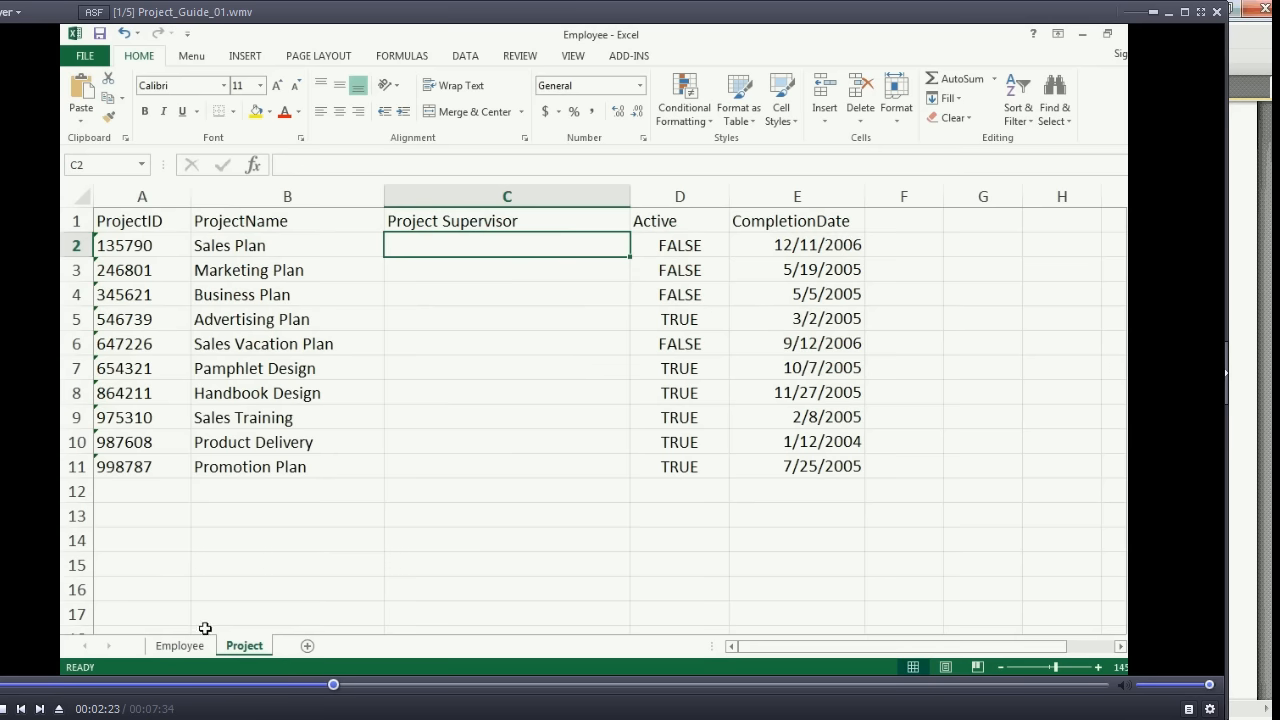
- On the Employee sheet, try to extend the EmployeeID column from A2 down to A22, and undo the fill
click(180, 645)
click(150, 235)
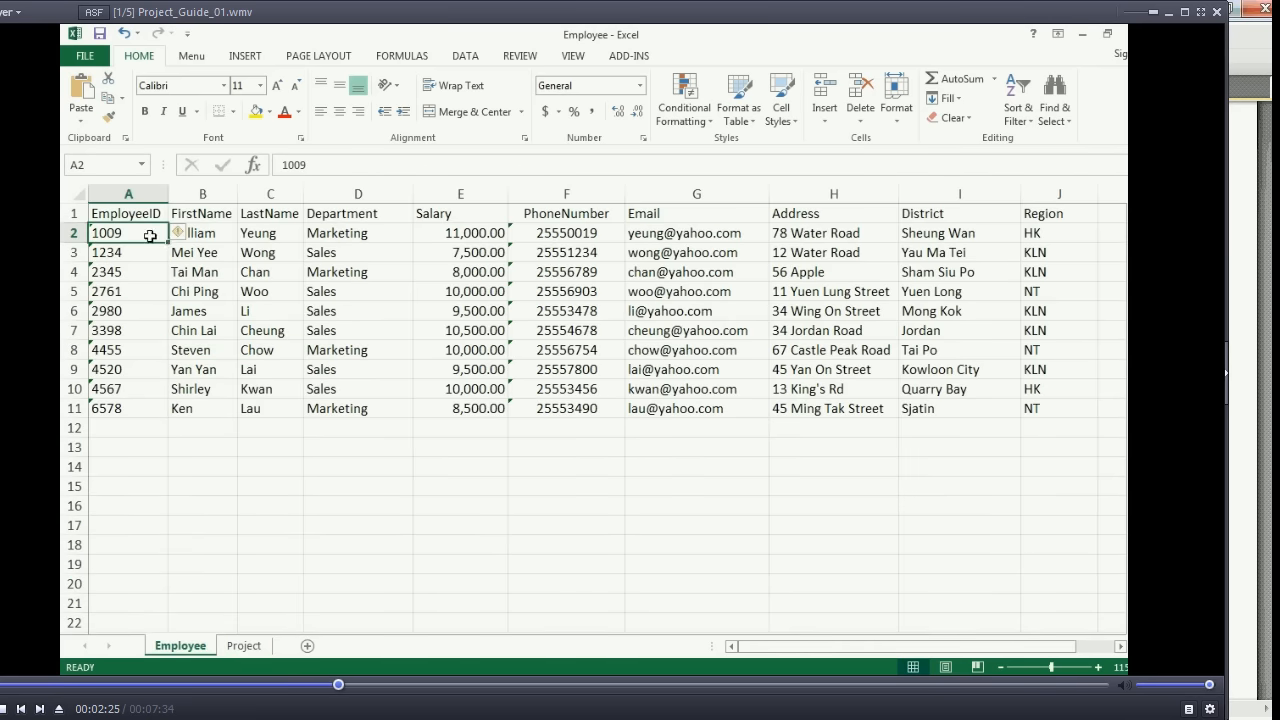
drag(167, 242, 176, 624)
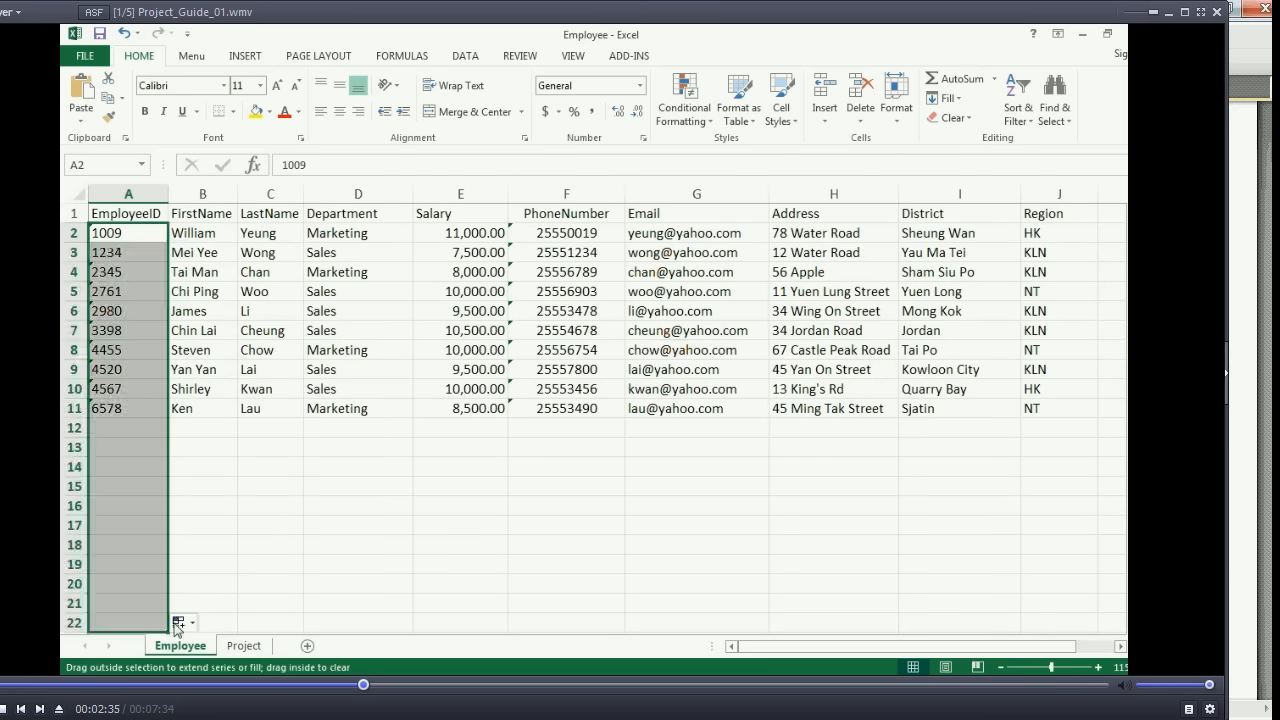
key(ctrl+z)
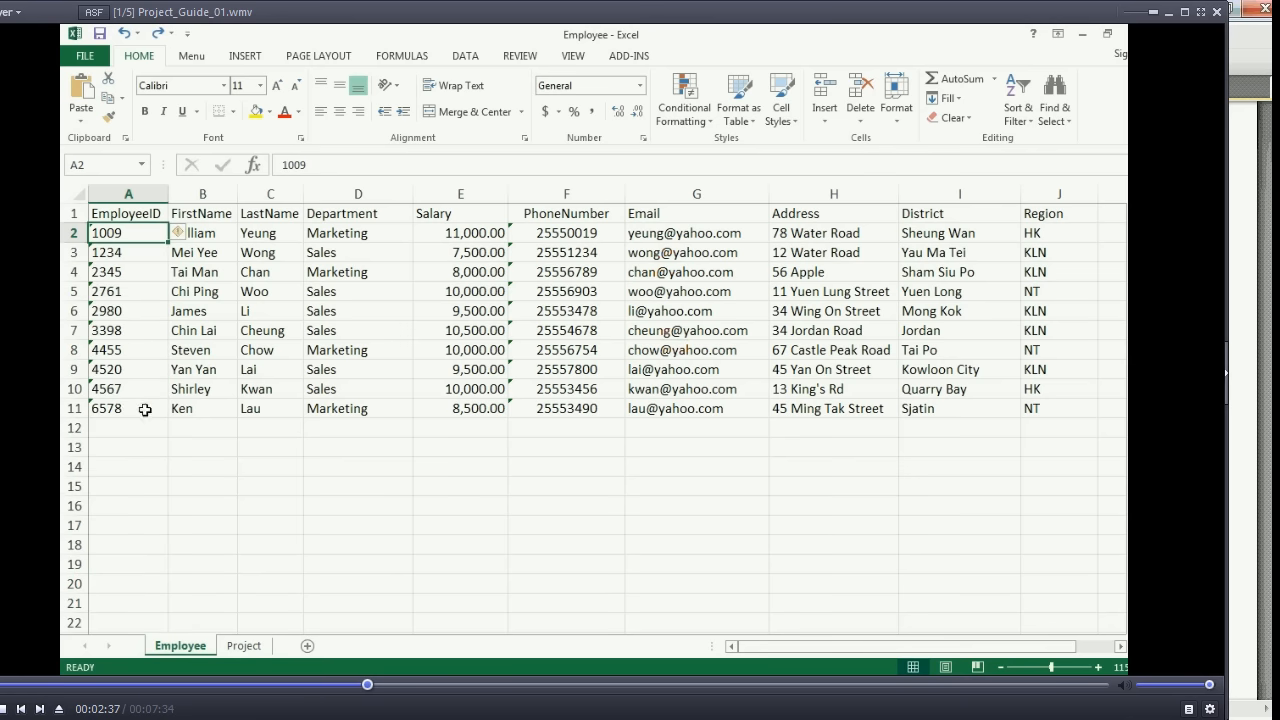
- Select the EmployeeID column on the Employee sheet from A2 down to the sheet's last row
drag(124, 620, 145, 232)
click(140, 230)
key(ctrl+shift+Down)
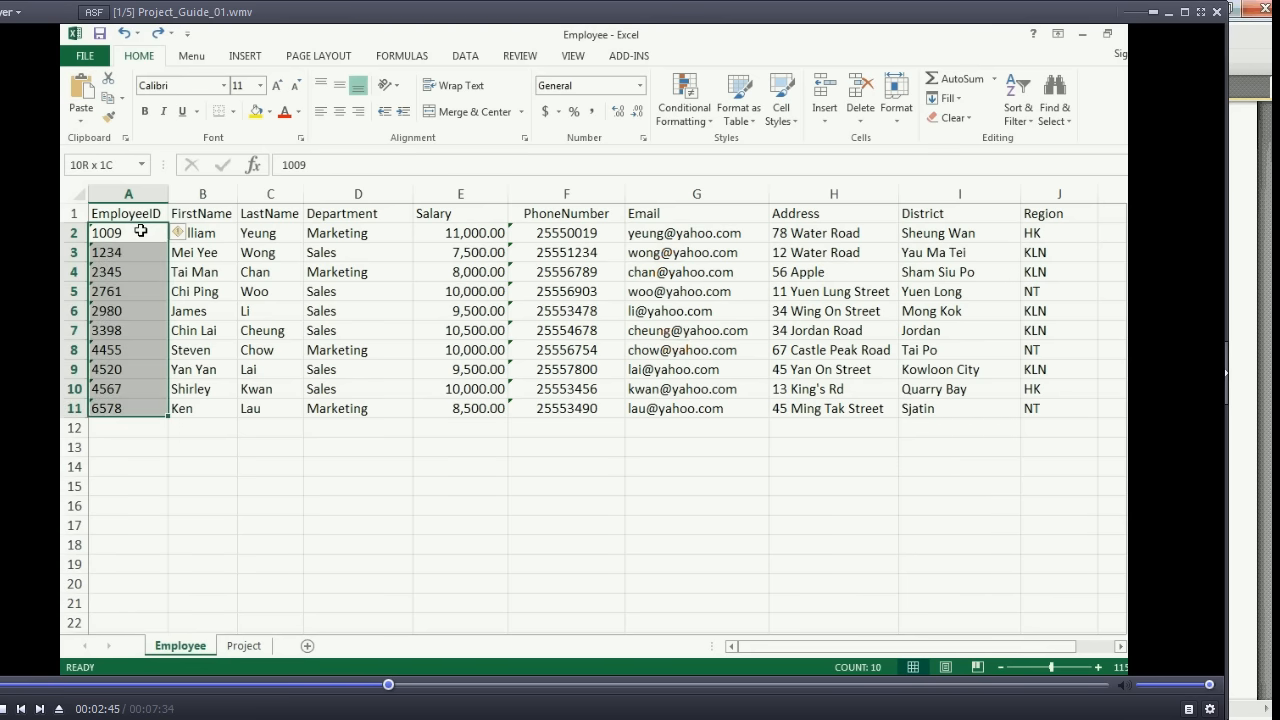
key(ctrl+shift+Down)
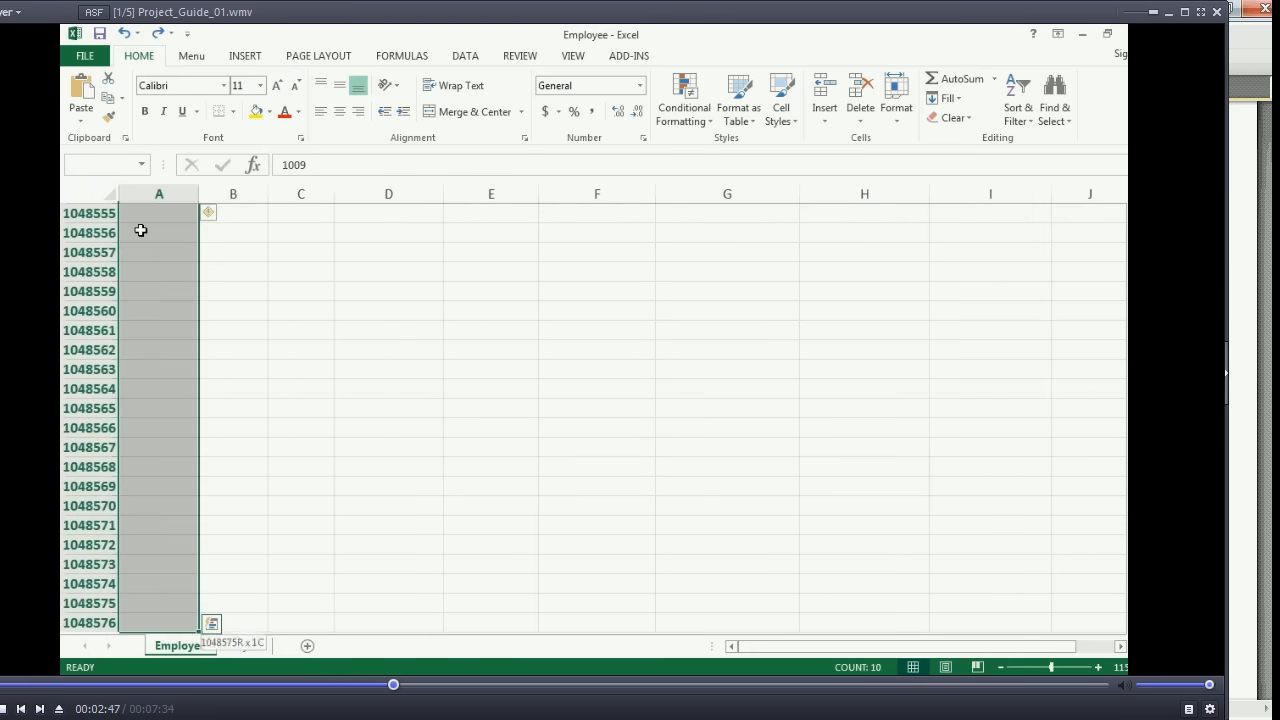
key(Left)
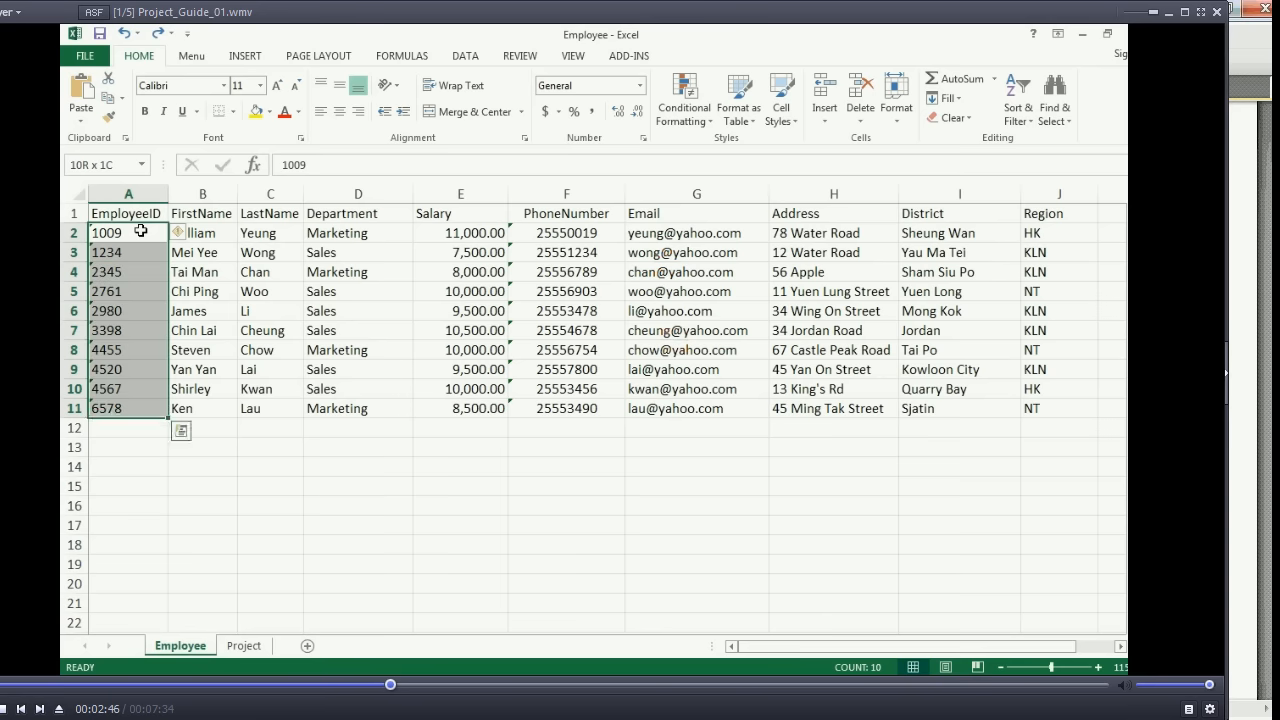
key(Left)
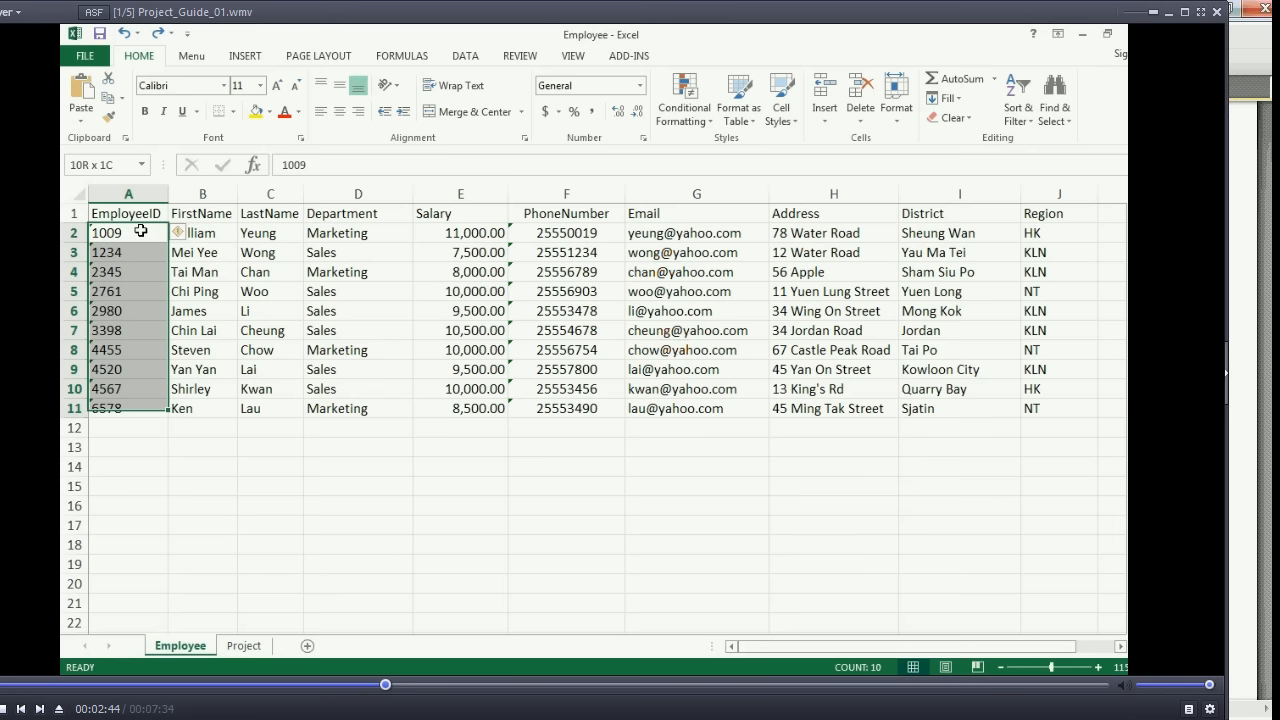
key(Left)
key(Left)
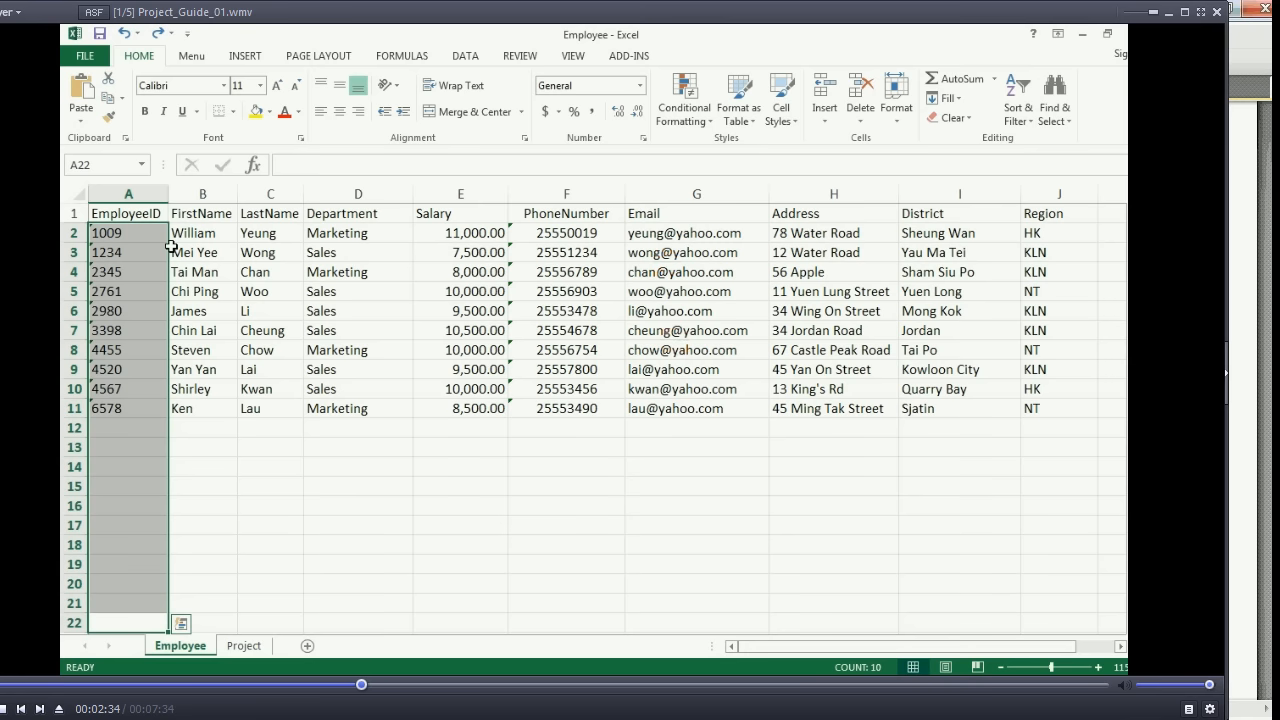
key(Left)
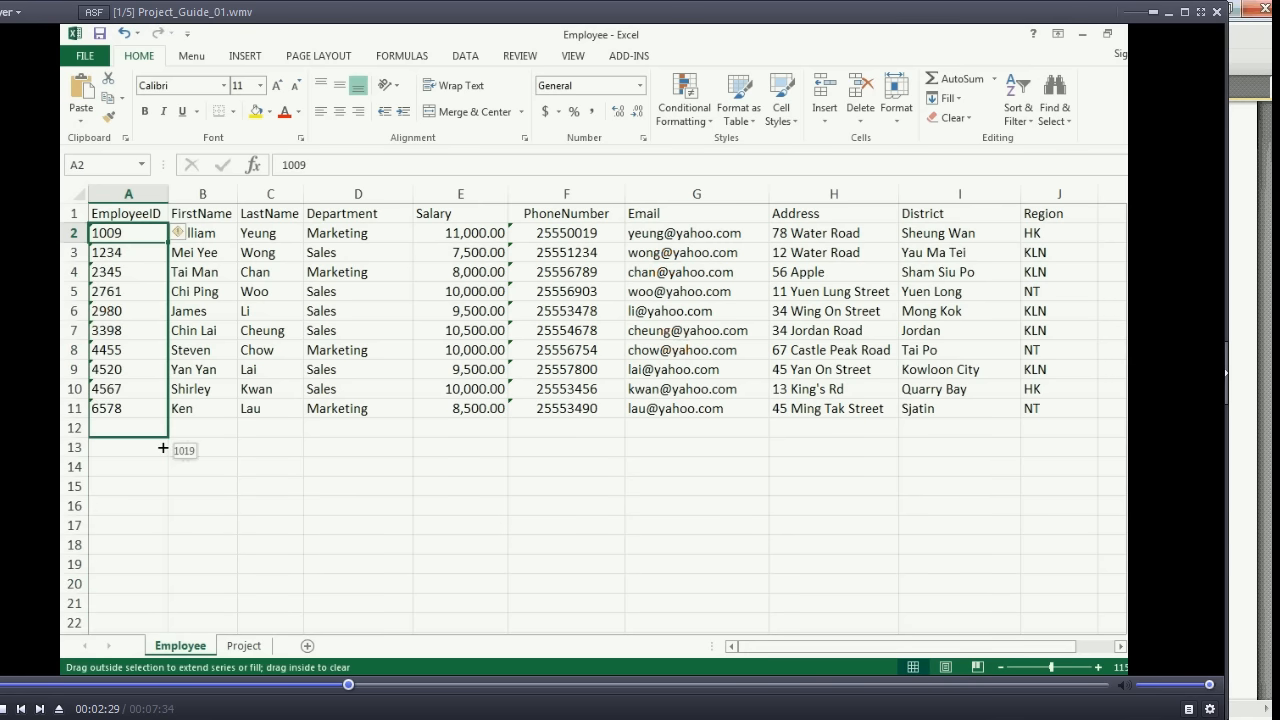
key(Right)
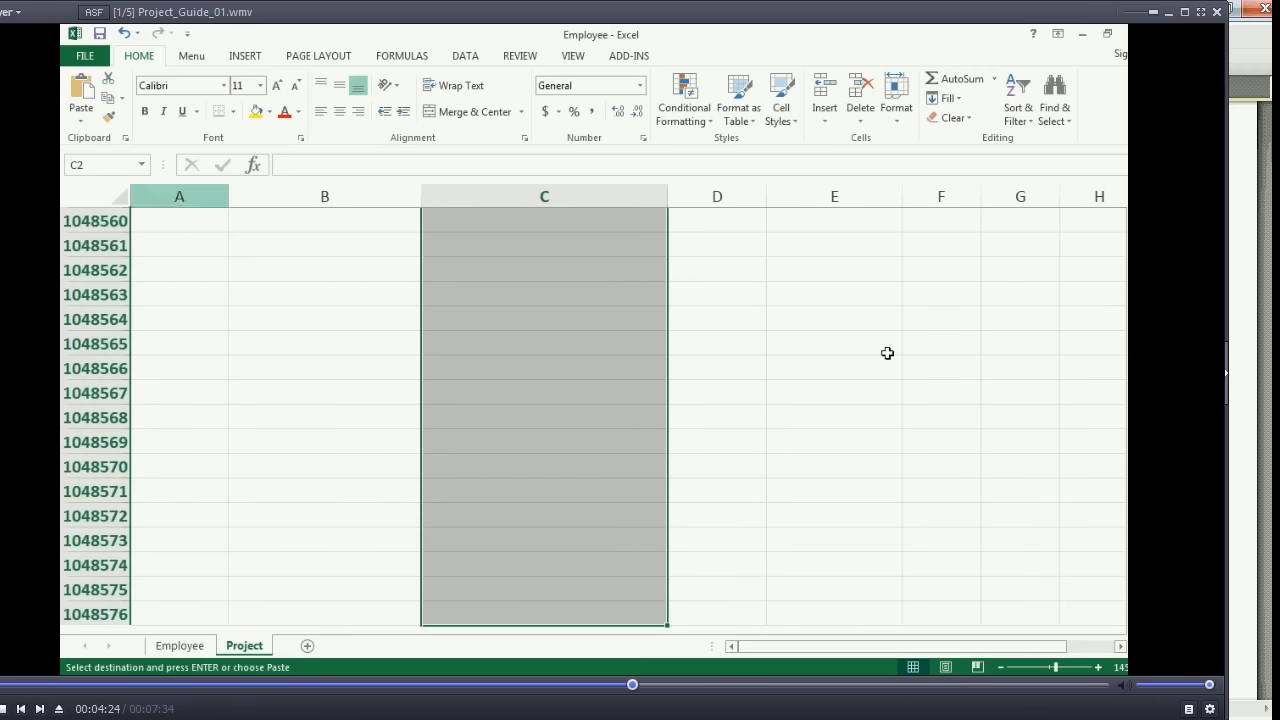
- Add data validation to the selected Project Supervisor cells, allowing a List with the source =StaffID
click(257, 62)
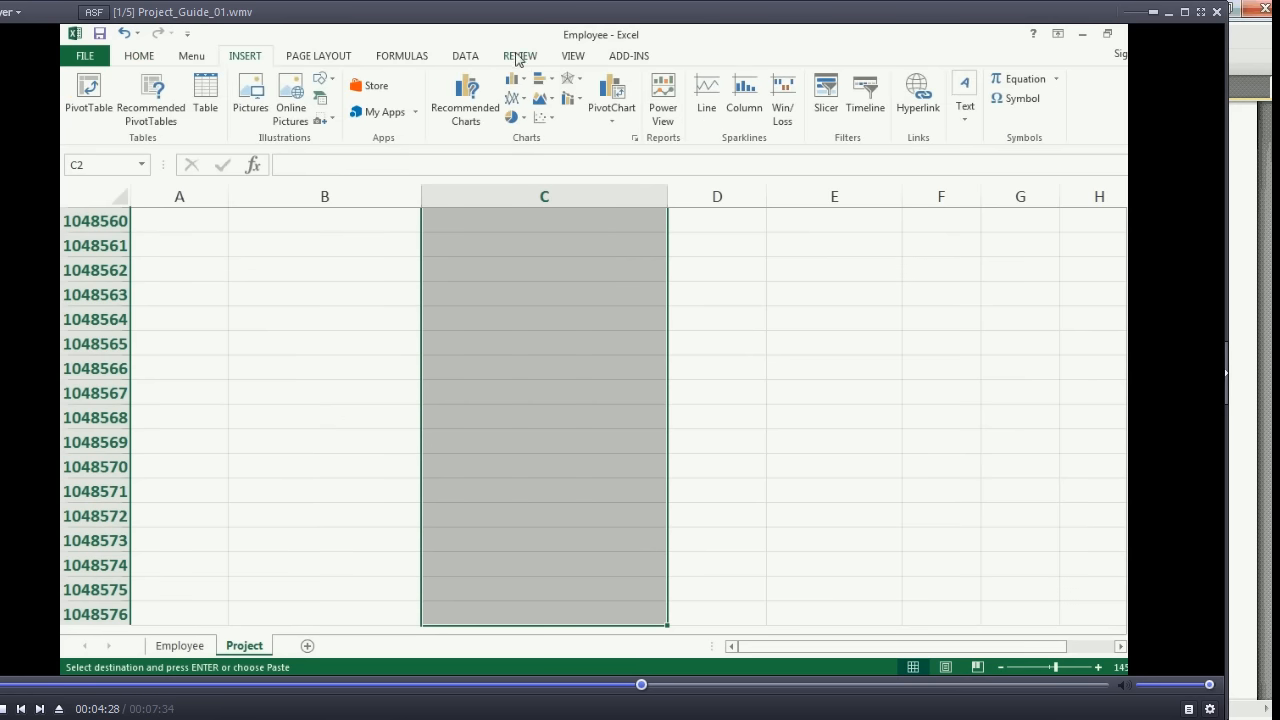
click(468, 58)
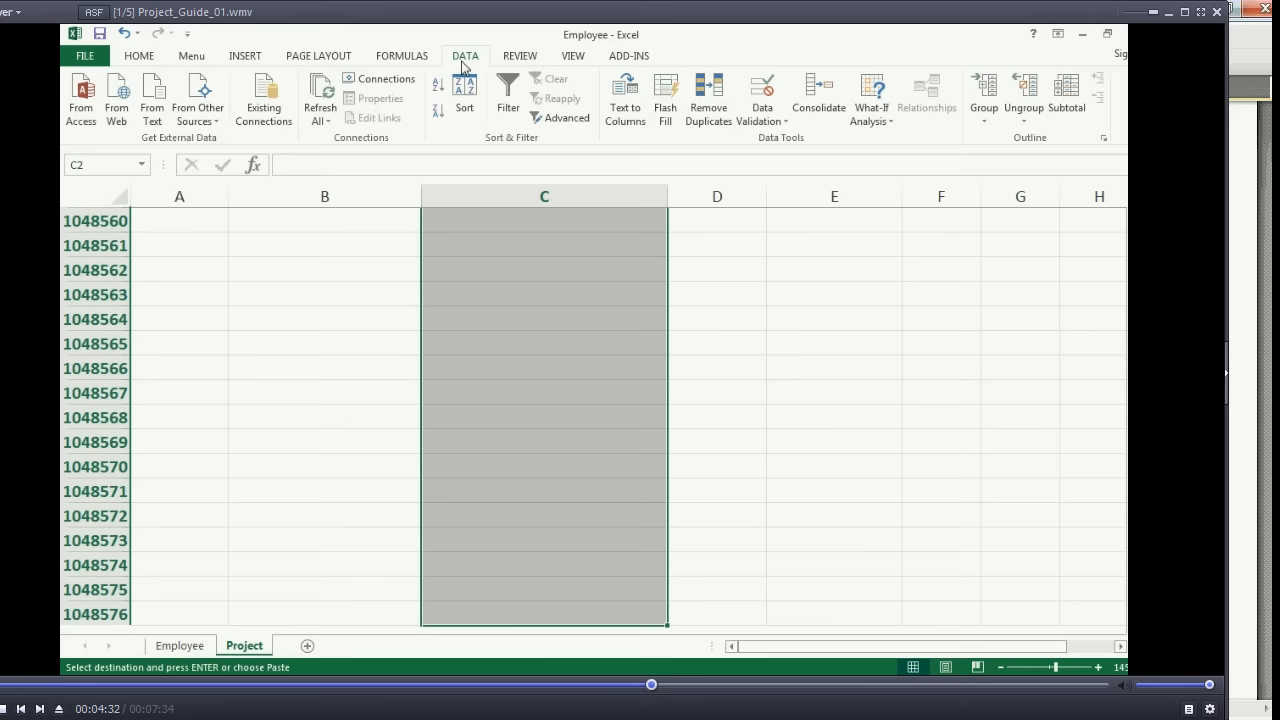
click(781, 121)
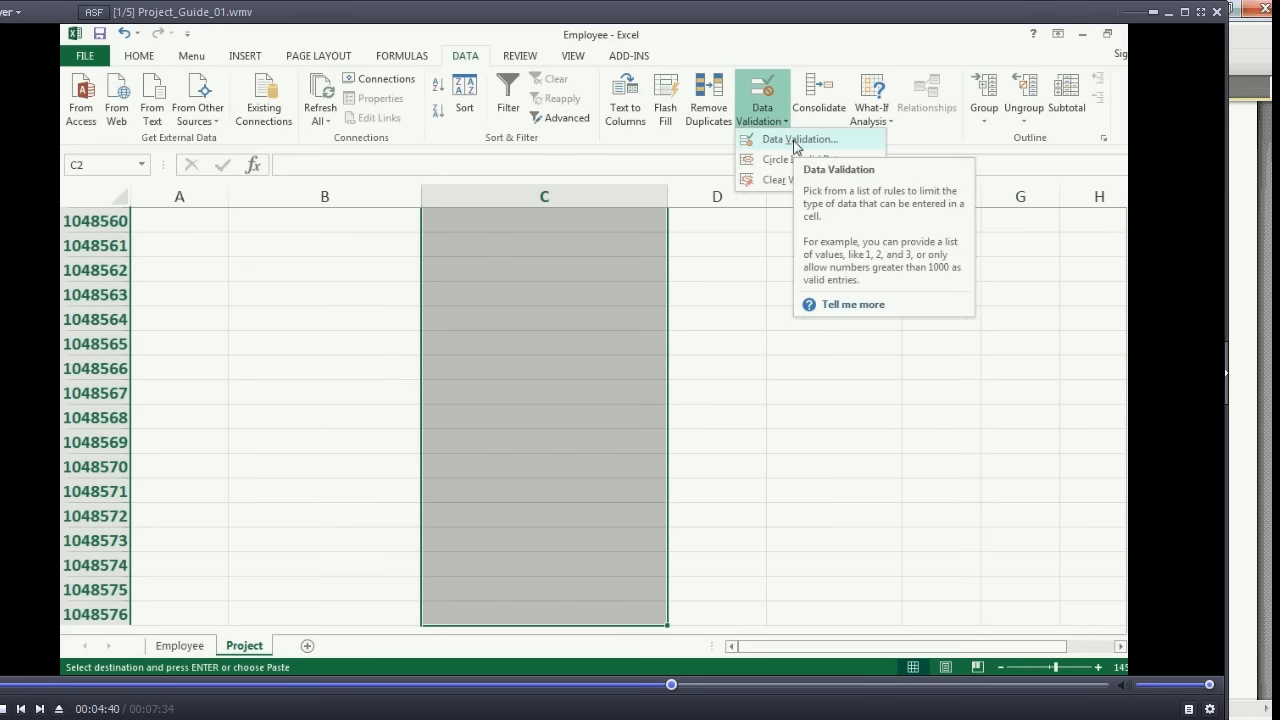
click(797, 142)
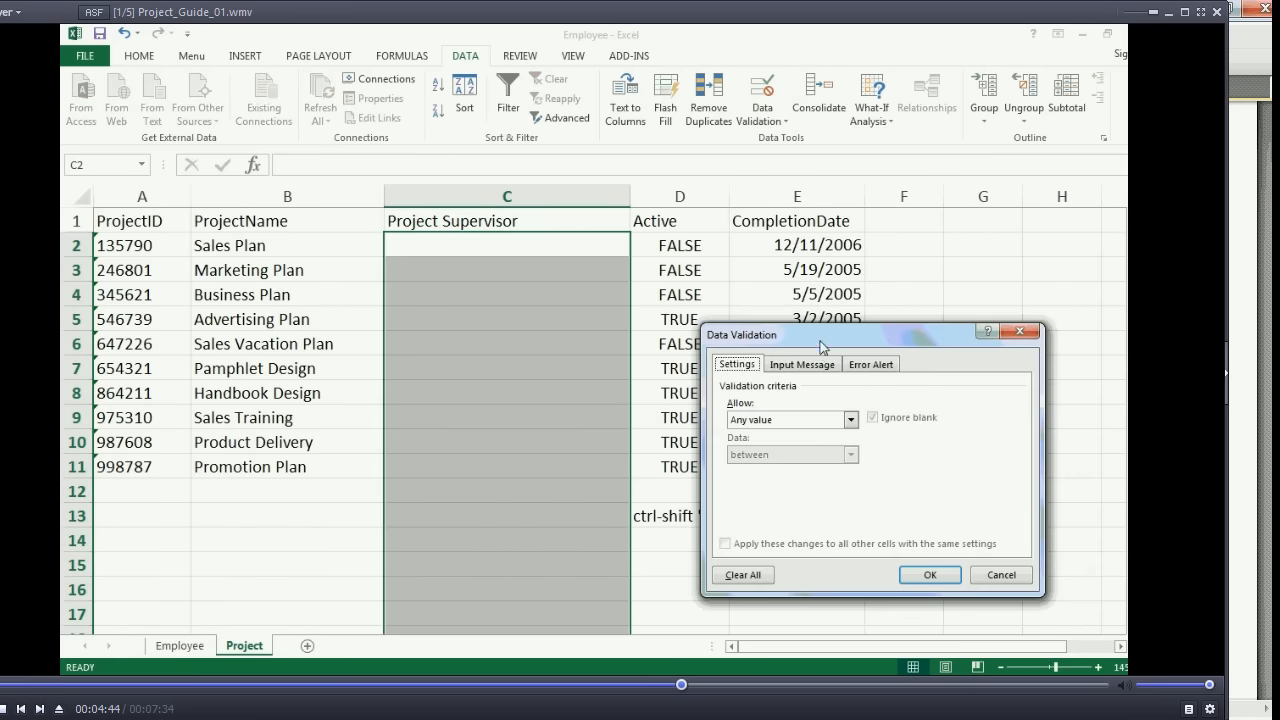
drag(821, 338, 789, 245)
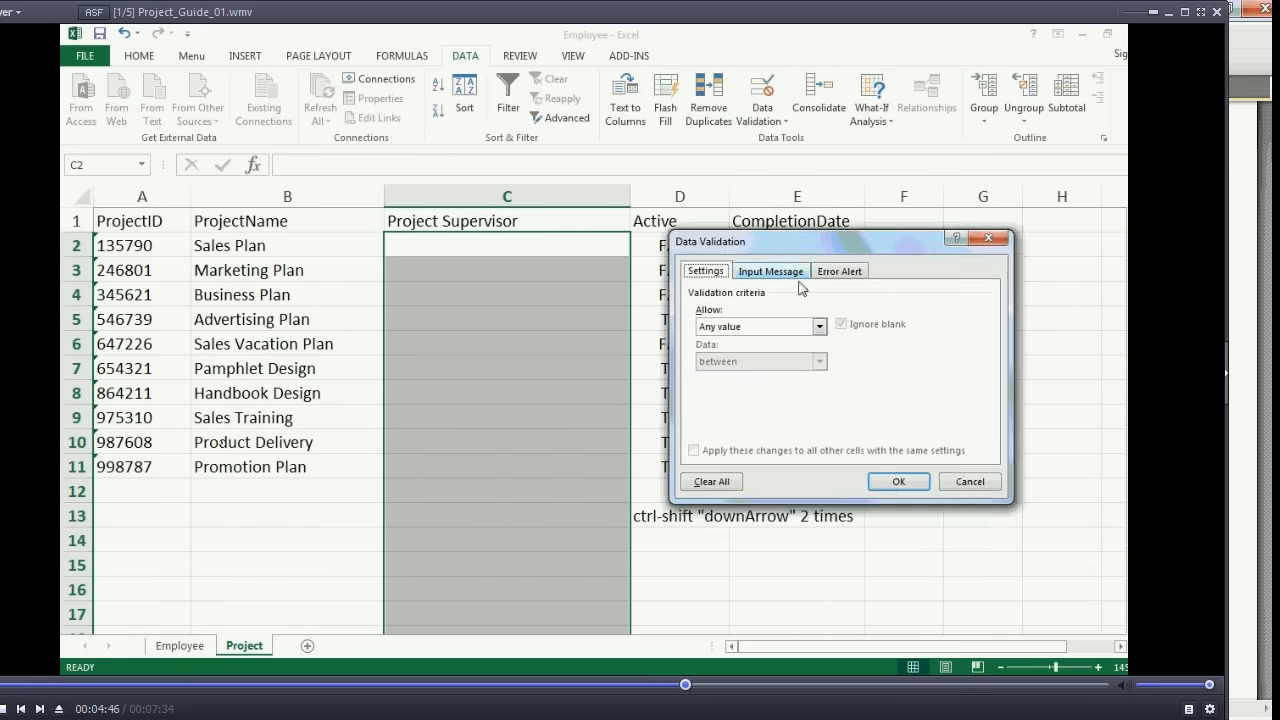
click(817, 329)
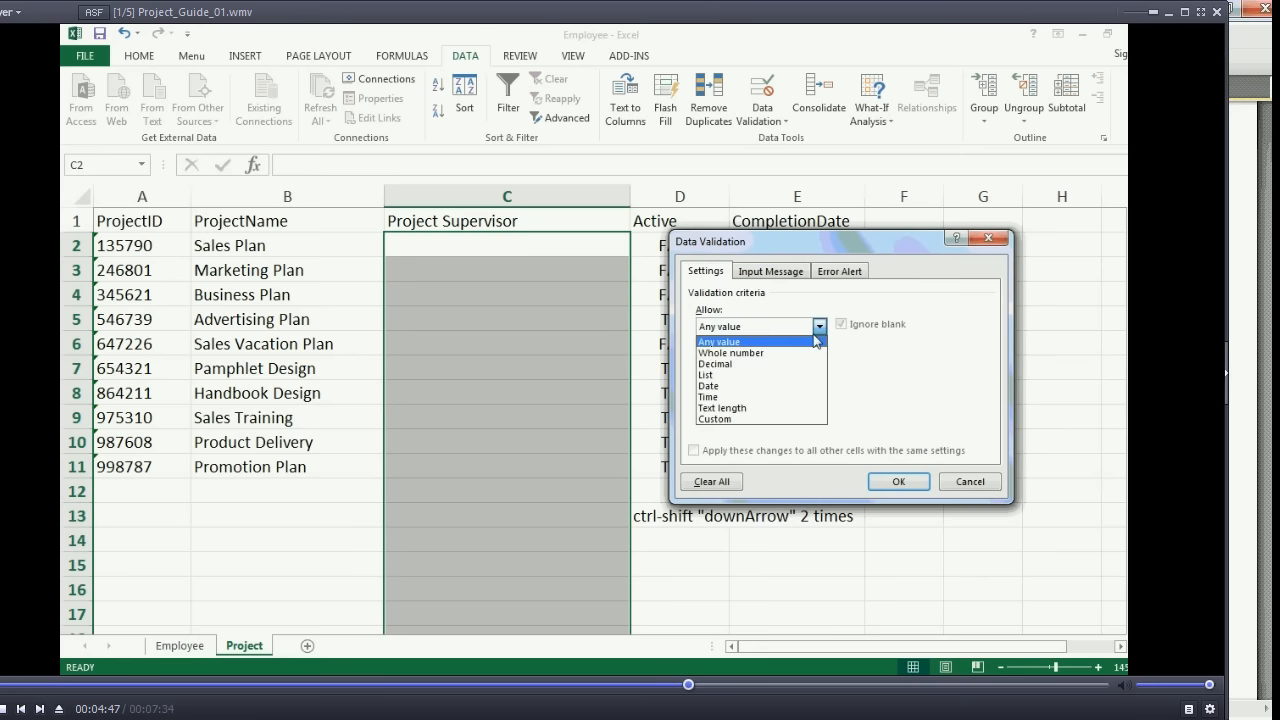
click(767, 386)
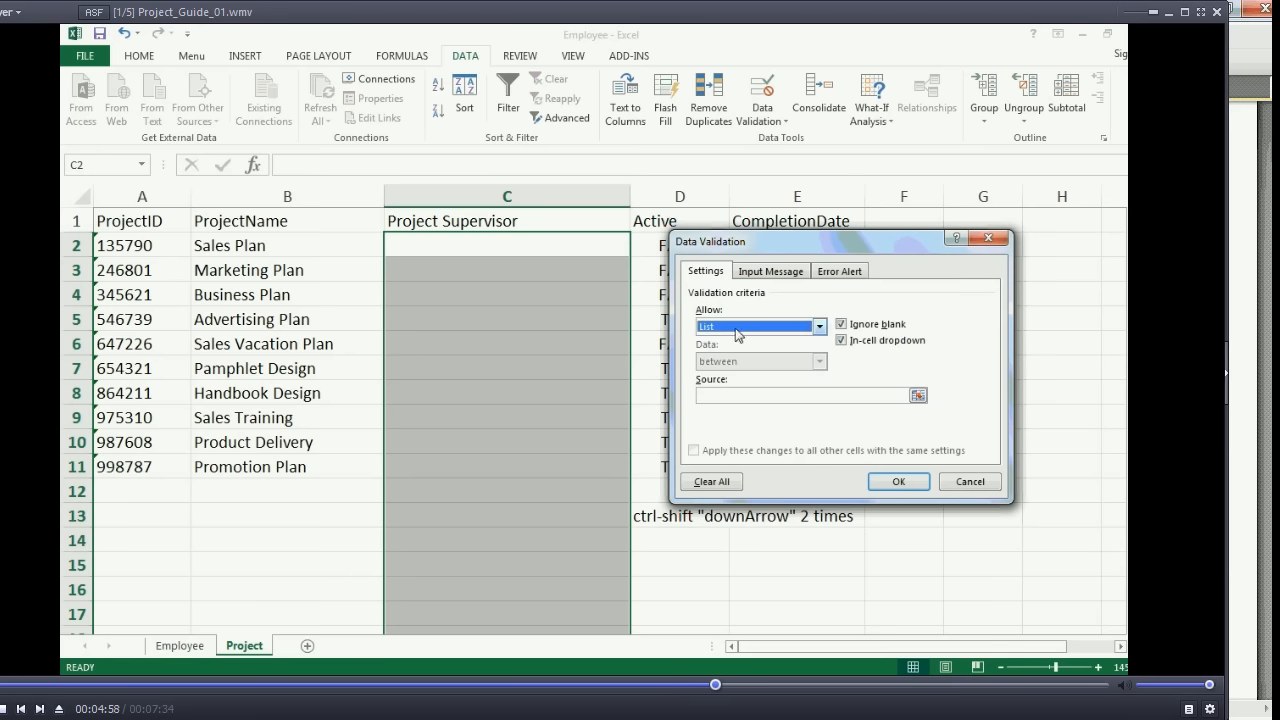
click(731, 394)
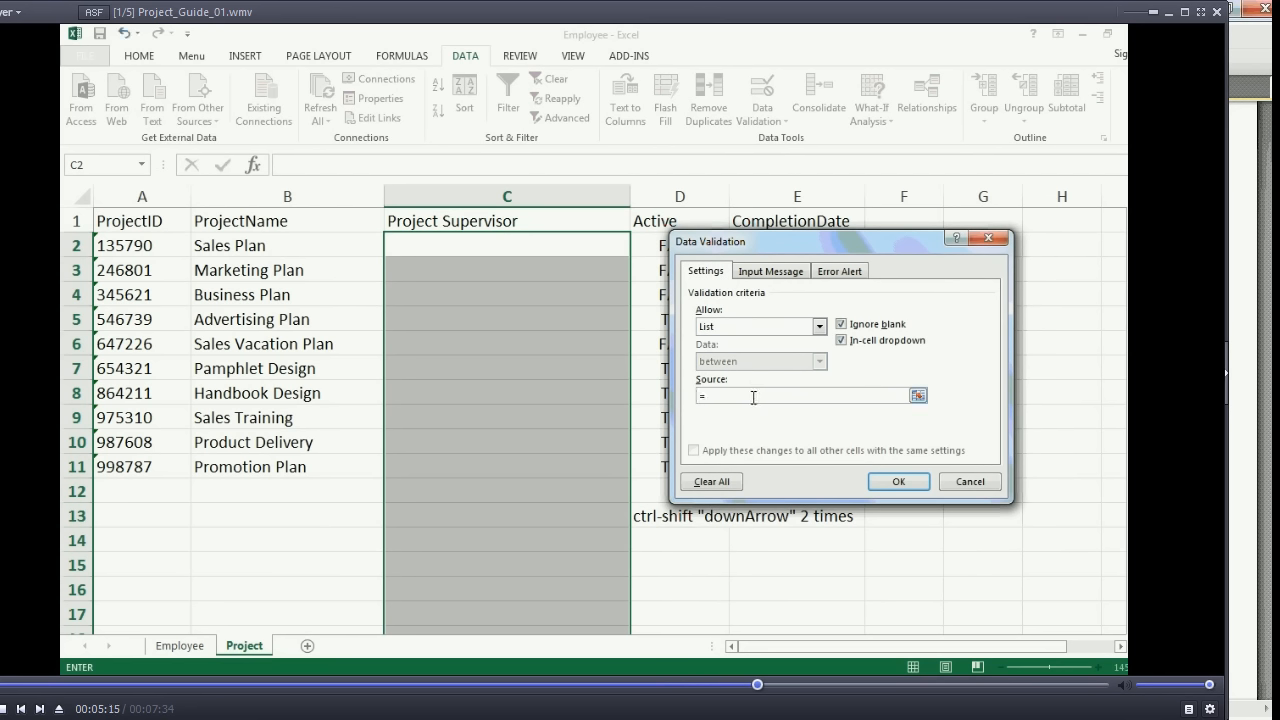
text(StaffID)
click(898, 481)
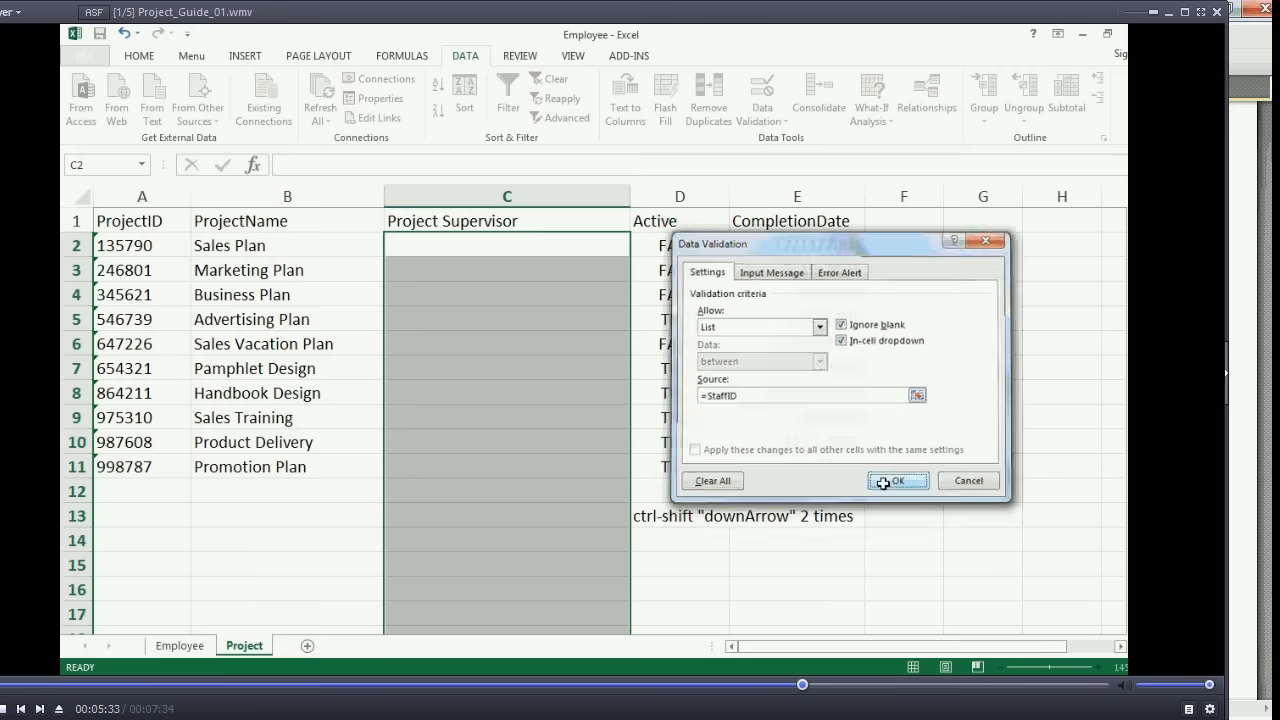
- Choose the fifth employee ID from the dropdown list as supervisor for Sales Plan and the last one for Marketing Plan
click(568, 374)
click(568, 374)
click(556, 245)
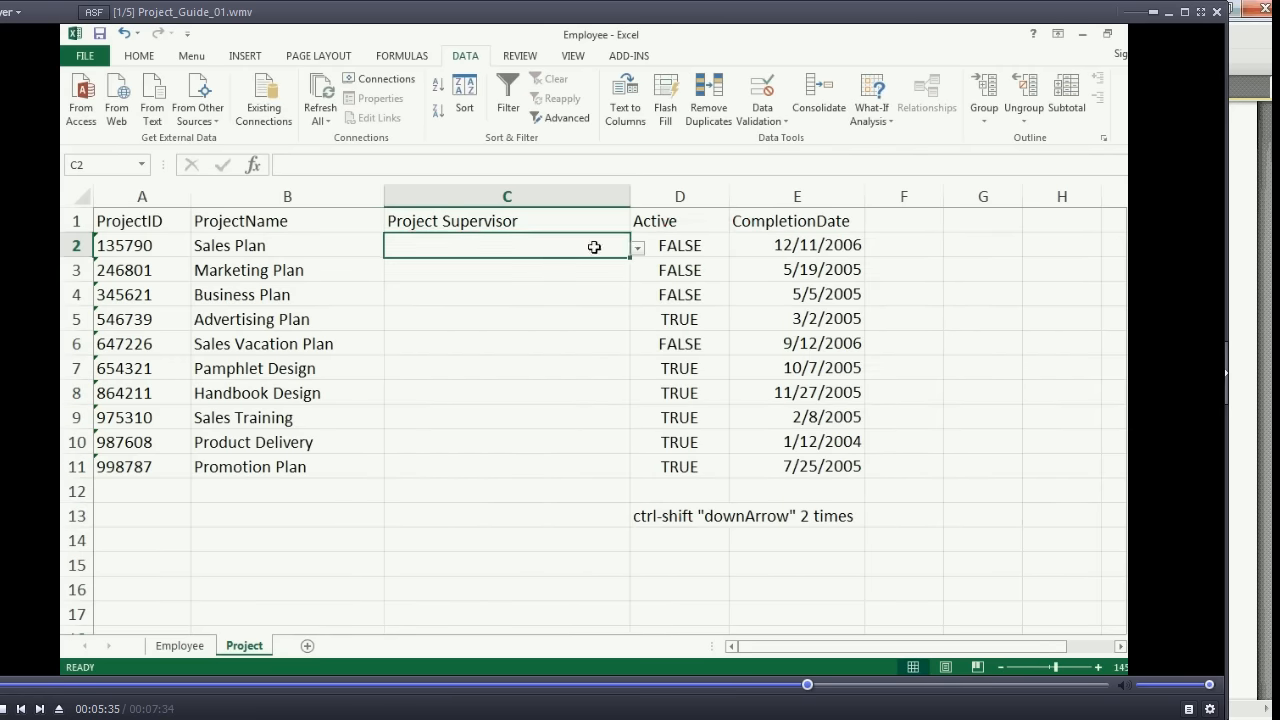
click(637, 247)
scroll(470, 332, up, 2)
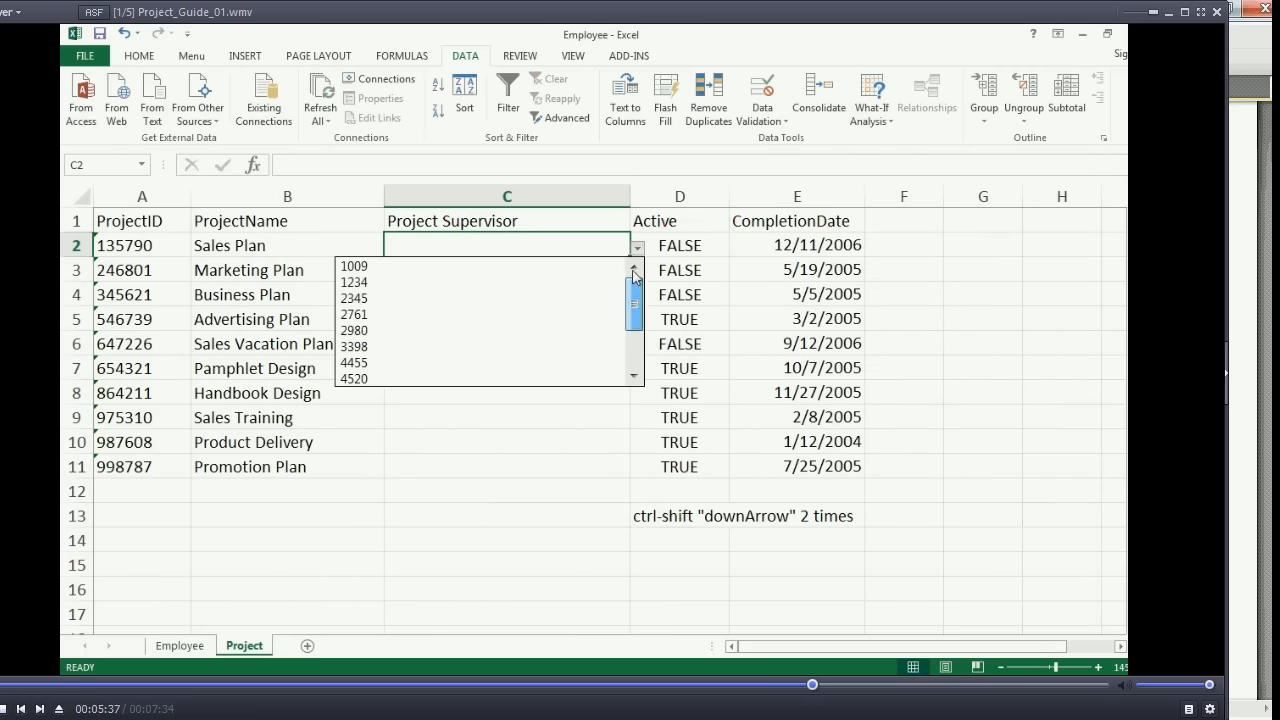
click(482, 330)
click(549, 268)
click(637, 272)
click(498, 358)
- Choose the fourth listed employee ID as supervisor for Business Plan and pick an ID from the dropdown list for Advertising Plan
click(620, 294)
click(637, 297)
scroll(590, 370, up, 2)
click(558, 361)
click(551, 319)
click(644, 321)
click(618, 320)
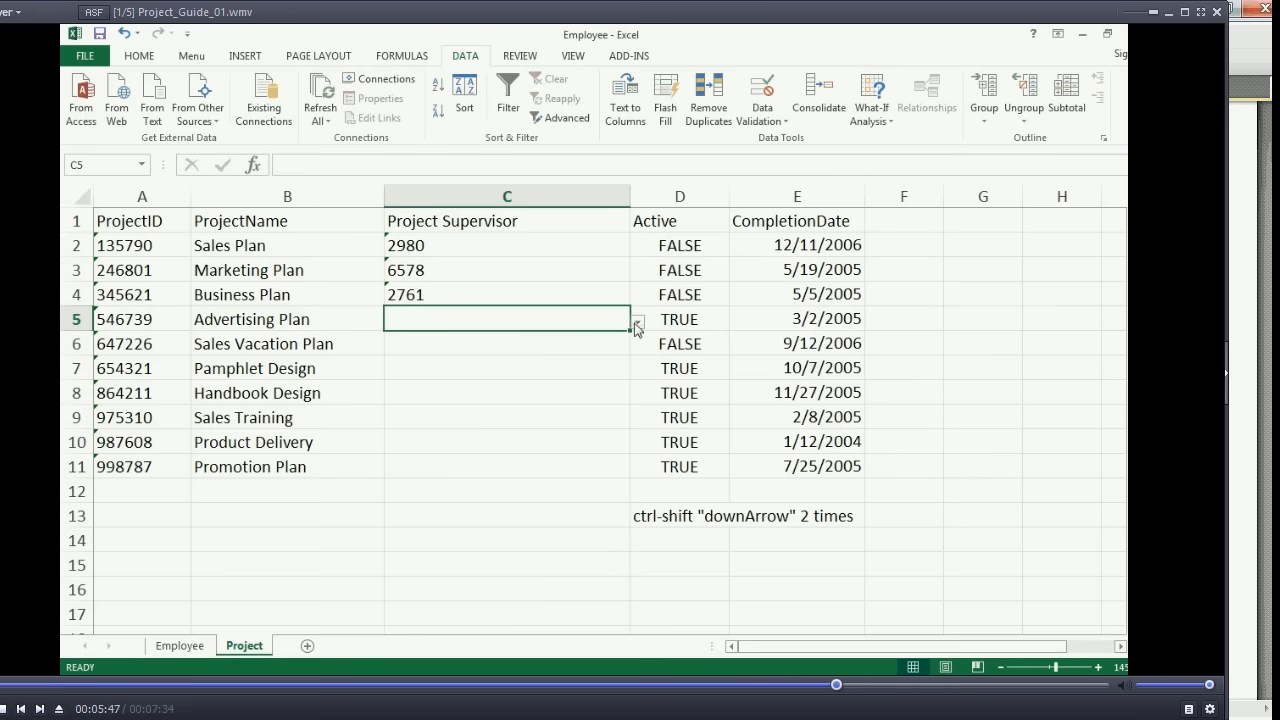
click(637, 320)
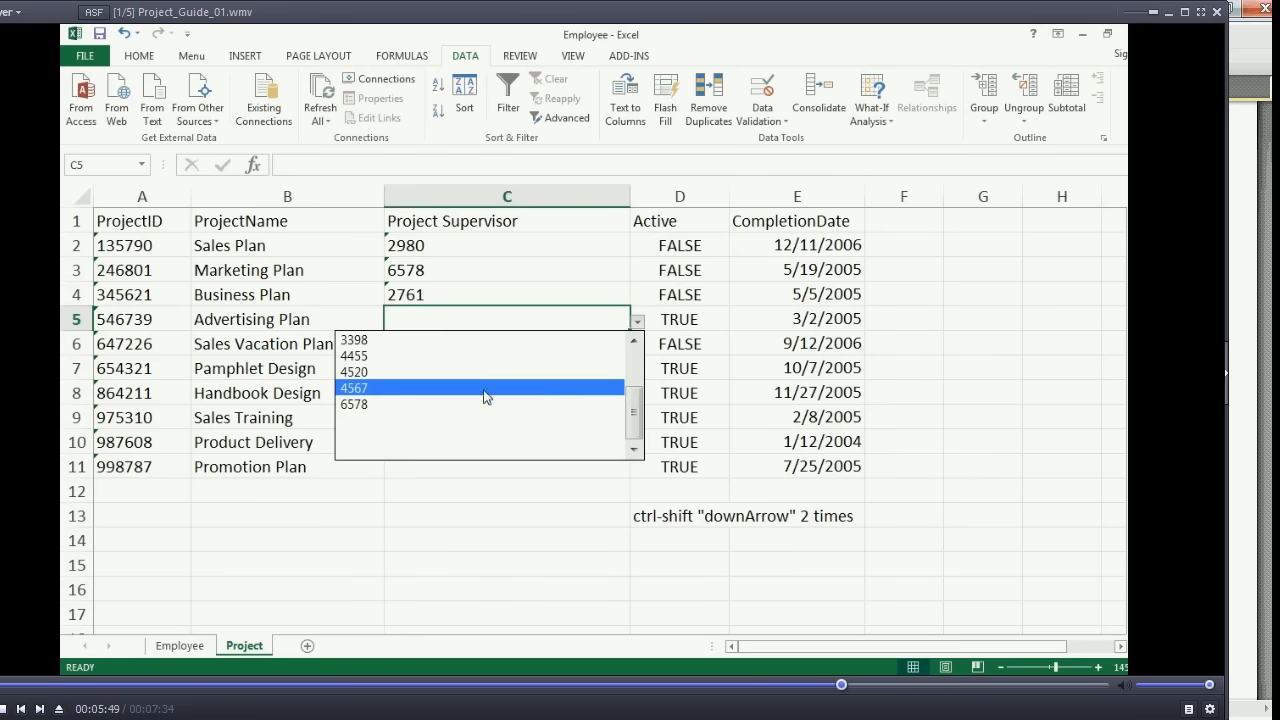
scroll(636, 403, up, 2)
click(443, 389)
- Review the EmployeeID values in A2:A11 on the Employee sheet that feed the supervisor list
click(179, 645)
drag(110, 233, 134, 406)
click(140, 273)
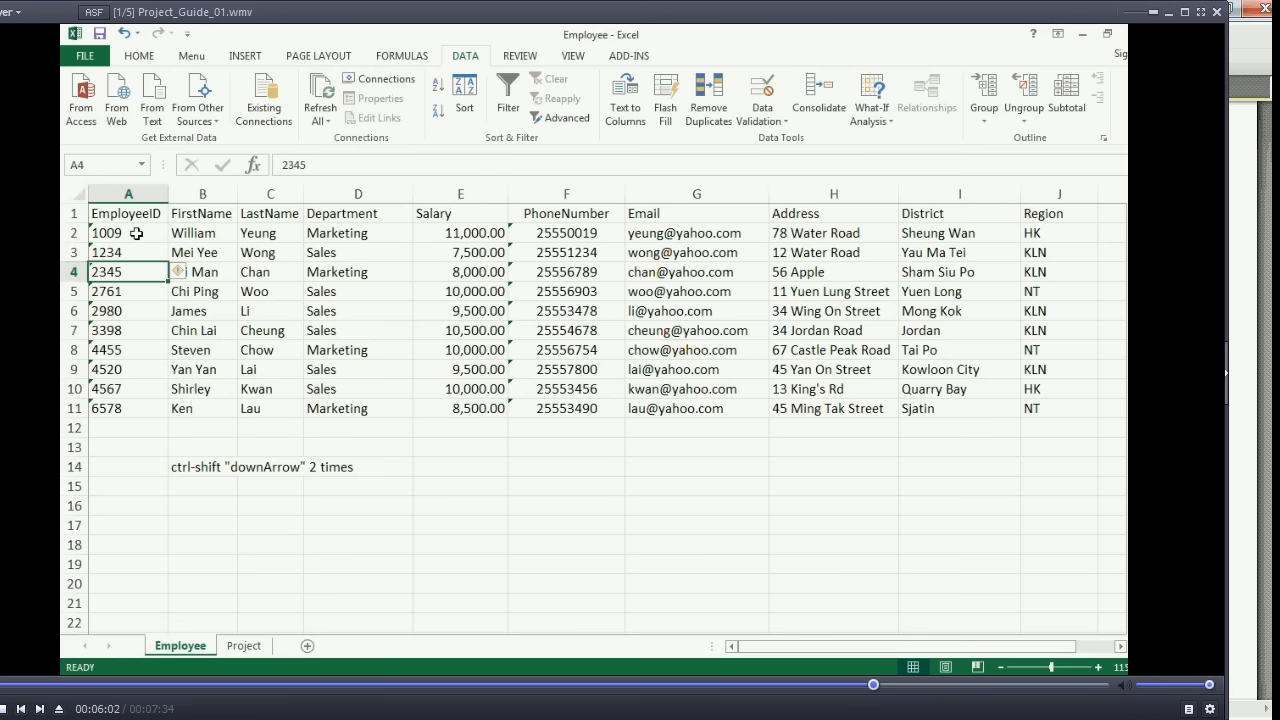